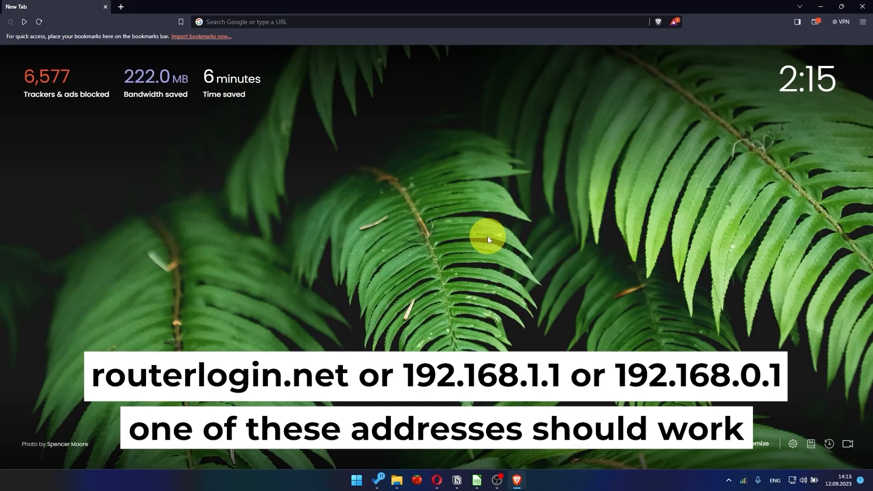
Step: Load 192.168.1.1 in Brave and choose the setup option for users without a compatible smartphone
click(383, 21)
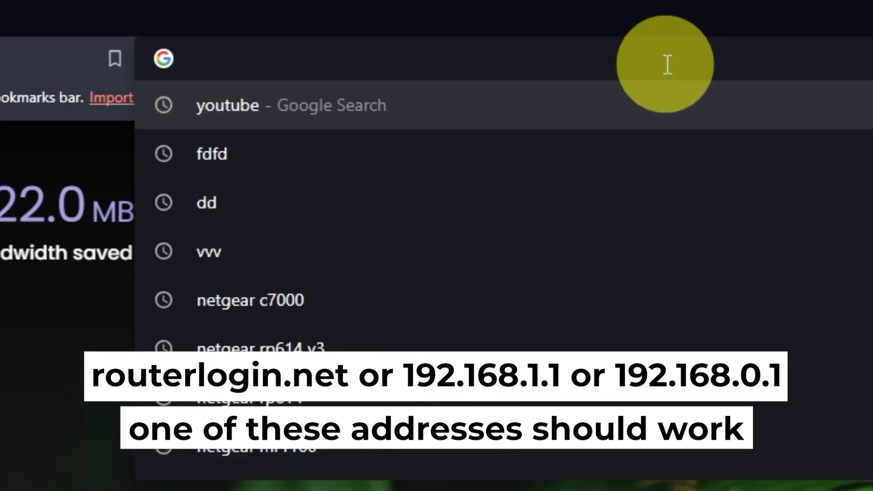
text(192.1)
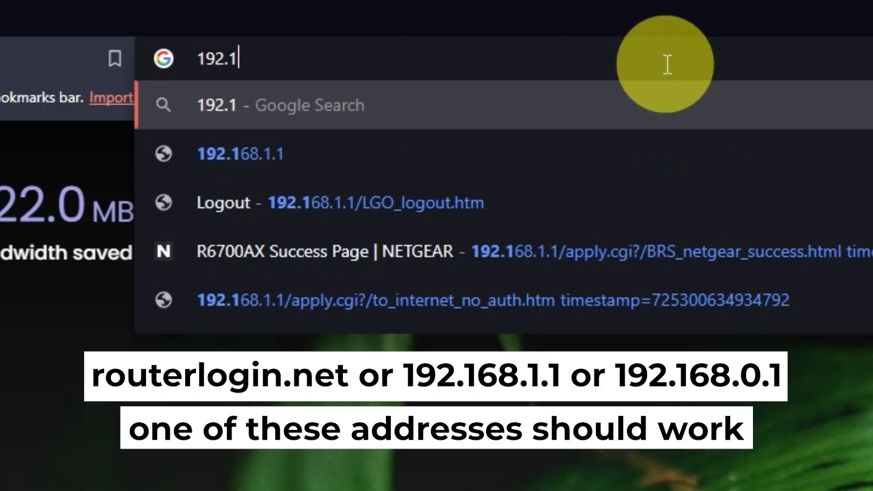
text(68.1.)
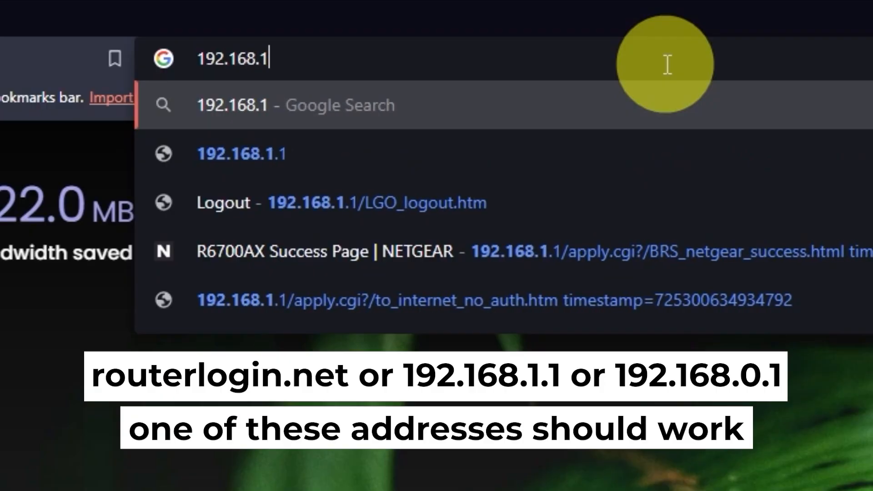
text(1)
key(Return)
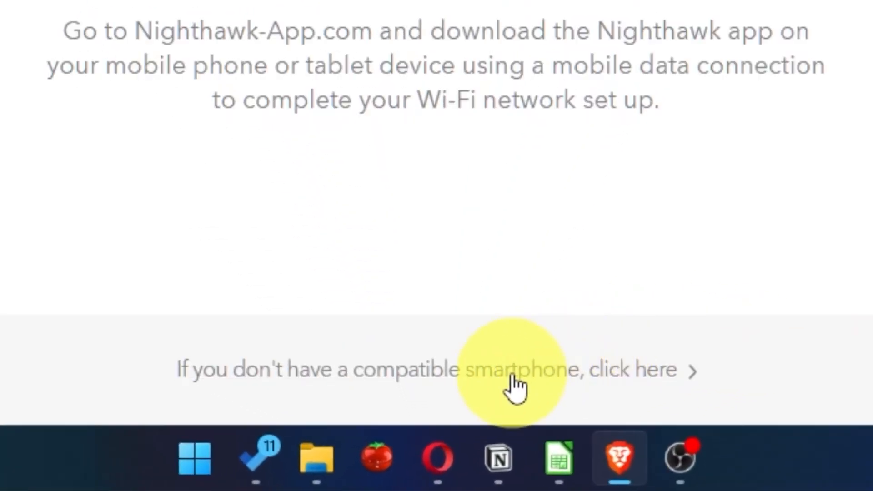
click(513, 375)
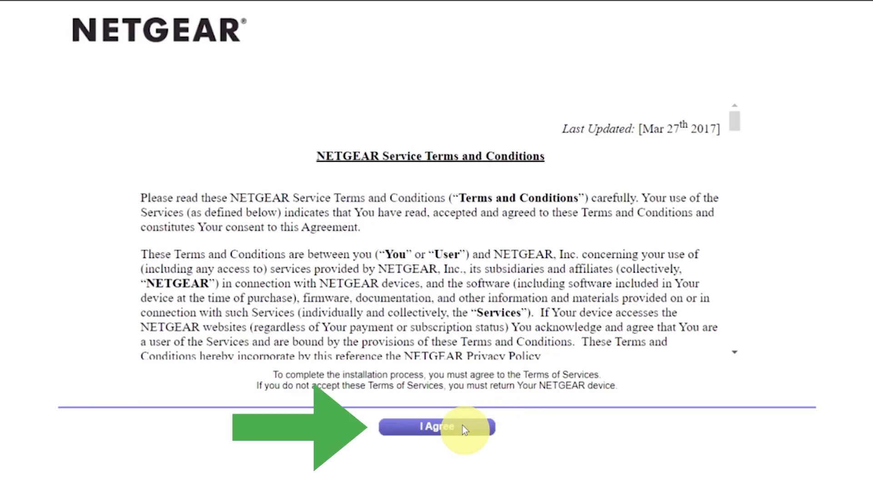
Step: Accept the NETGEAR terms and choose 'No, I want to configure the Internet connection myself'
click(462, 424)
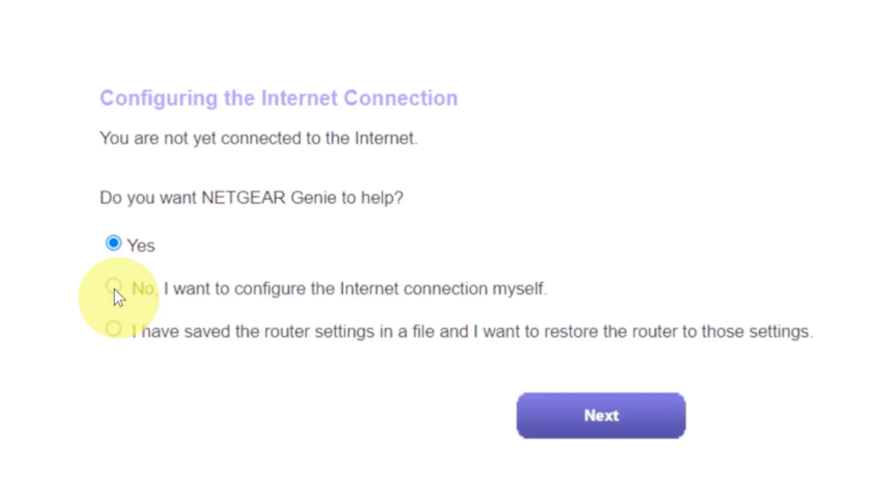
click(114, 287)
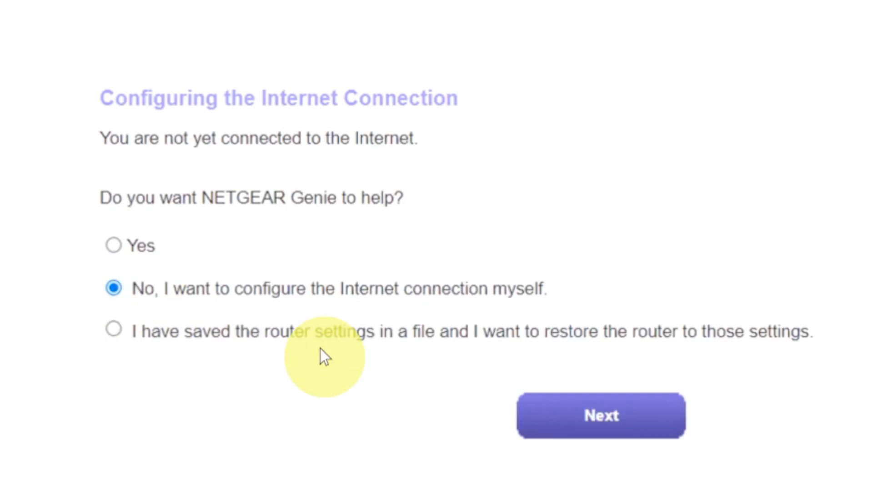
click(555, 416)
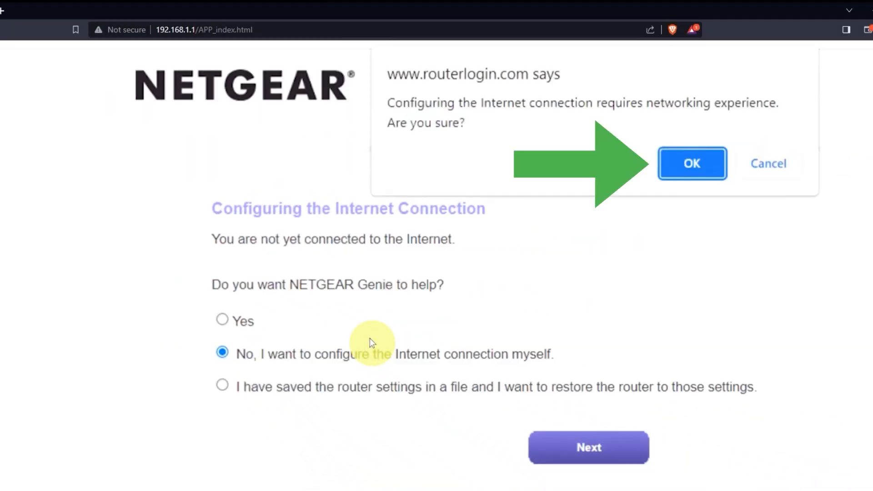
click(680, 162)
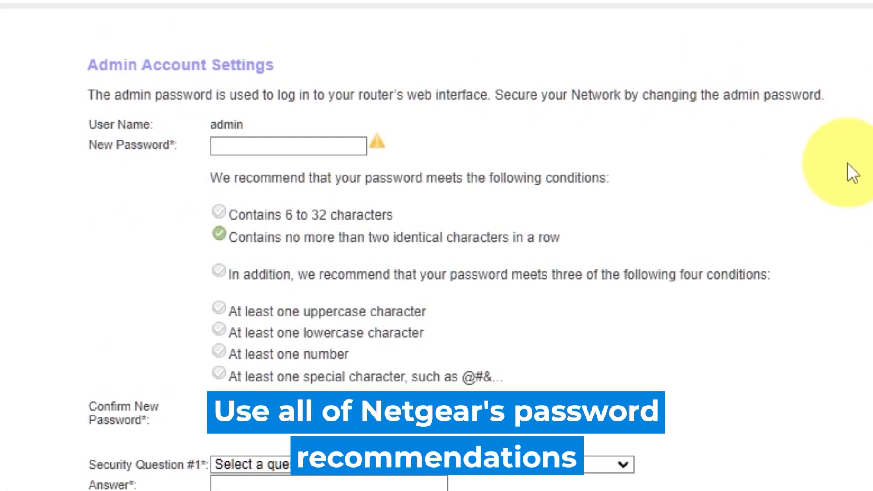
Step: Enter and confirm the new admin password
click(271, 142)
text(a••••••••)
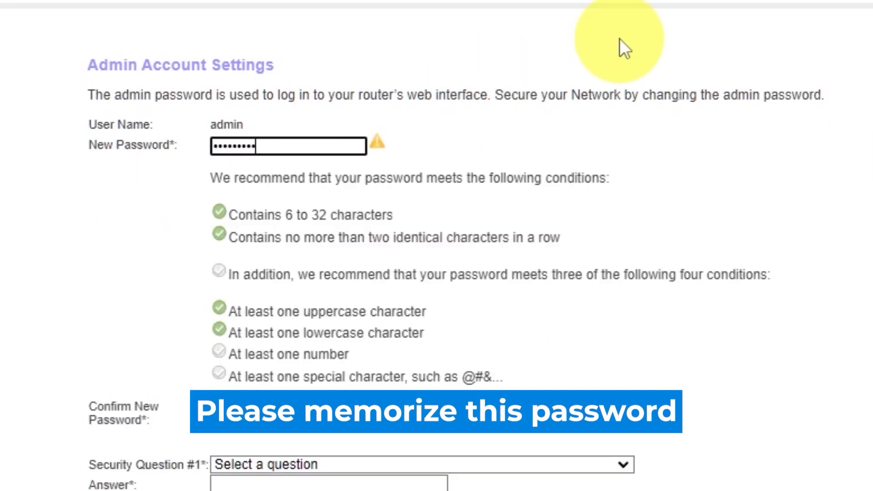
text(•)
click(321, 172)
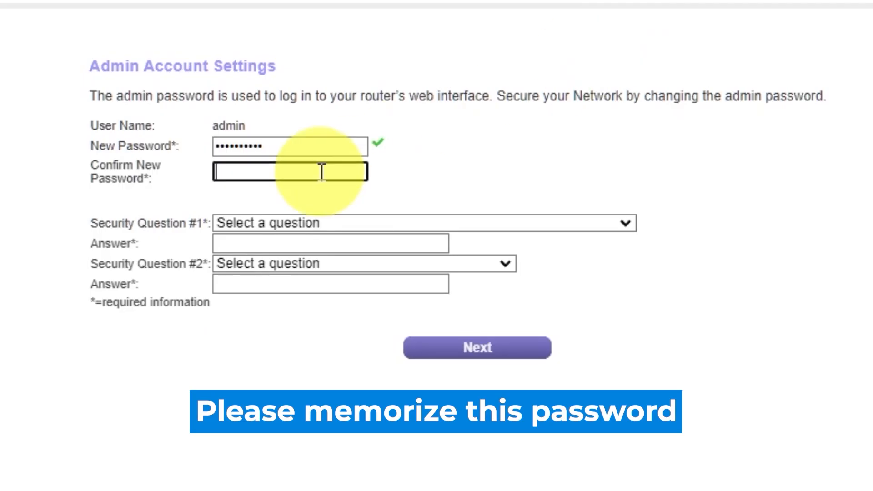
text(••••••••••)
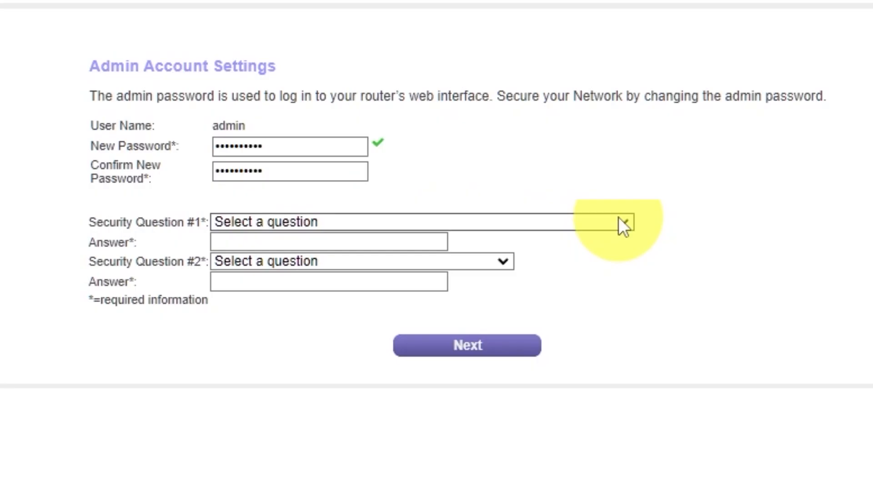
Step: Answer the first-school and father's-birth-city security questions, then submit the admin account settings
click(625, 223)
click(477, 275)
click(425, 243)
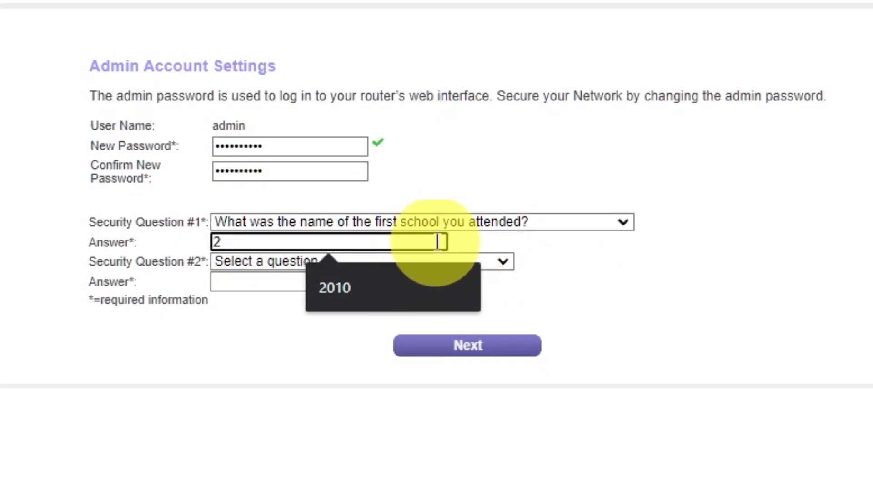
click(503, 263)
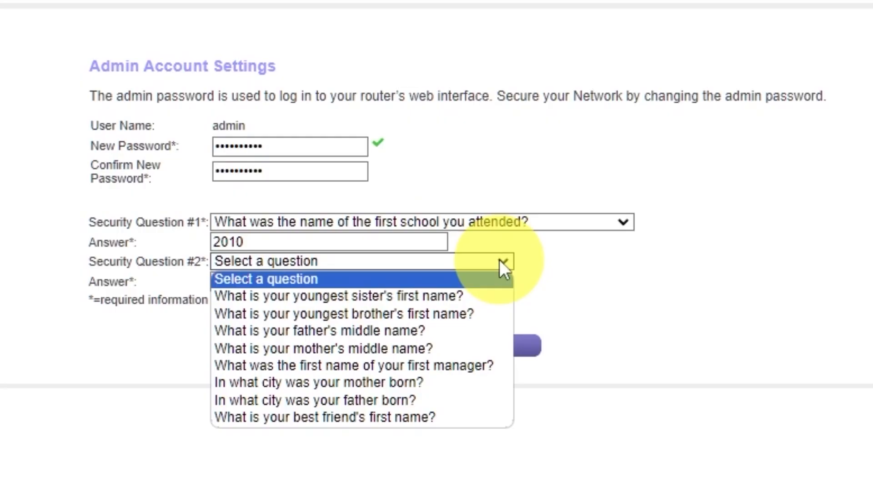
click(447, 399)
click(406, 280)
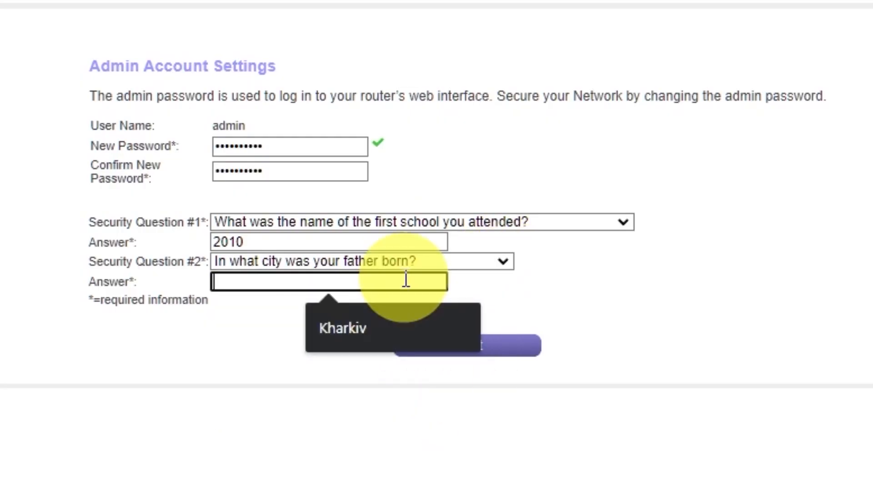
click(636, 287)
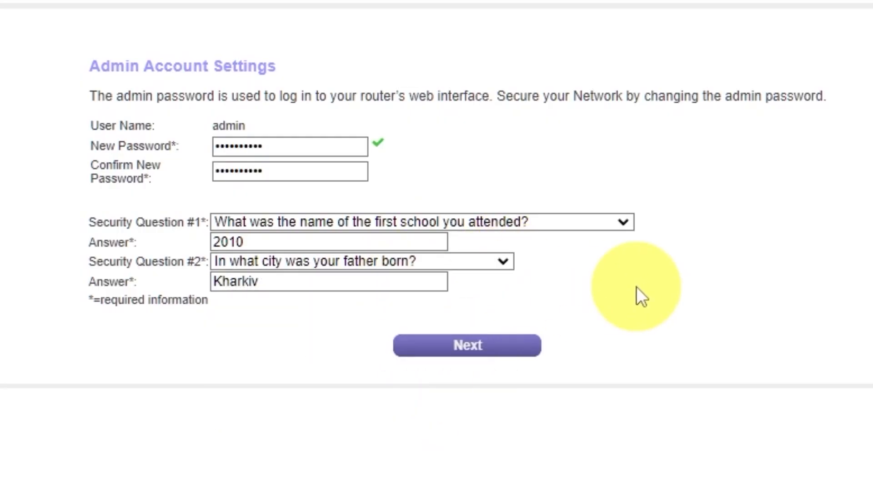
click(451, 358)
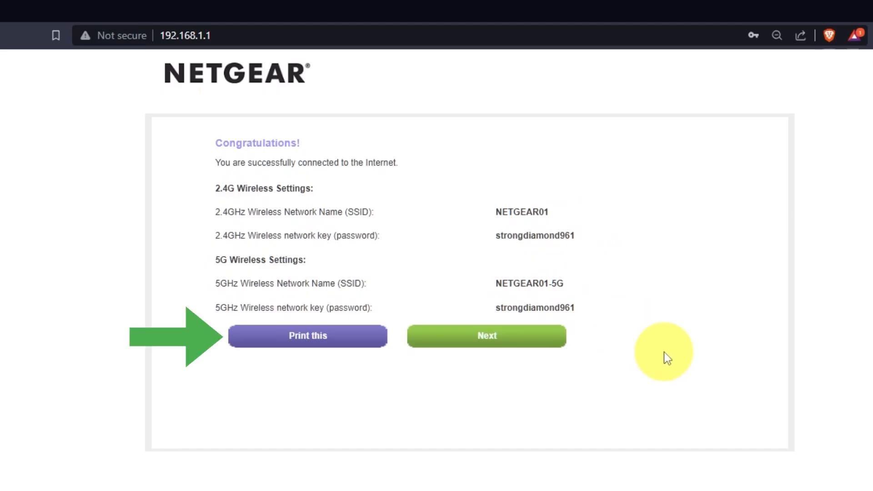
Step: Continue past the wireless settings summary and accept the firmware download
click(538, 353)
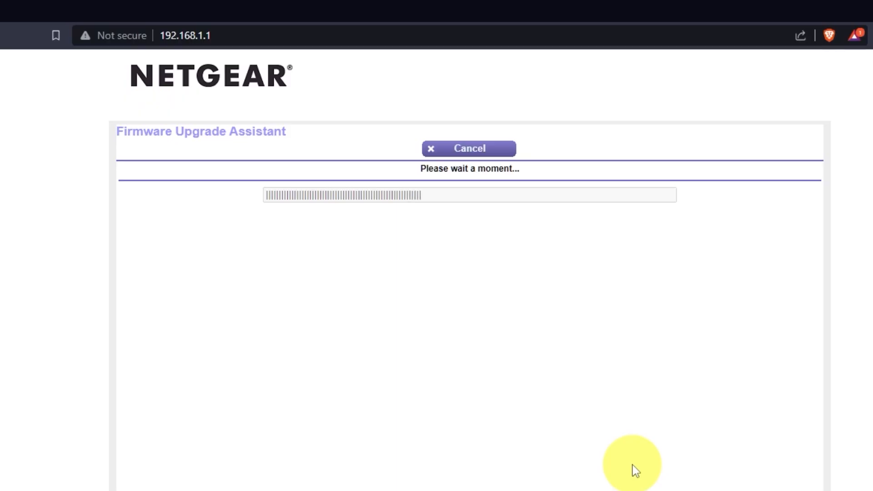
click(548, 153)
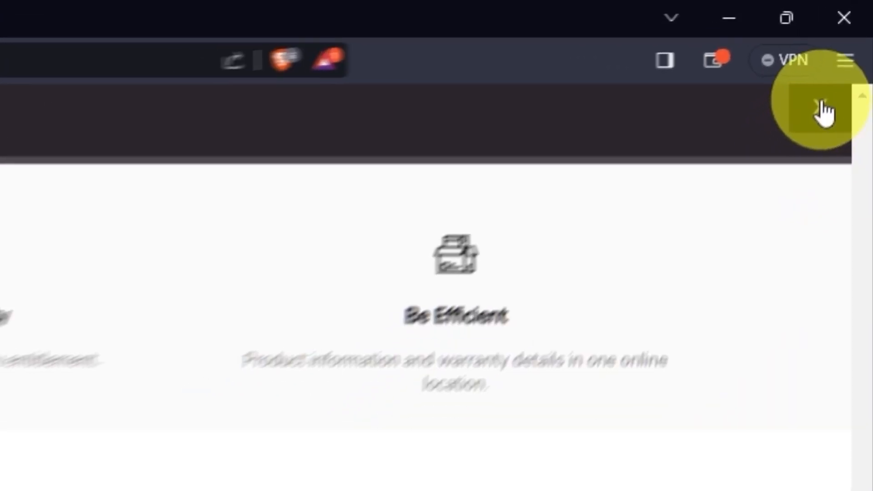
Step: Close the product registration page and reload the router at 192.168.1.1
click(854, 38)
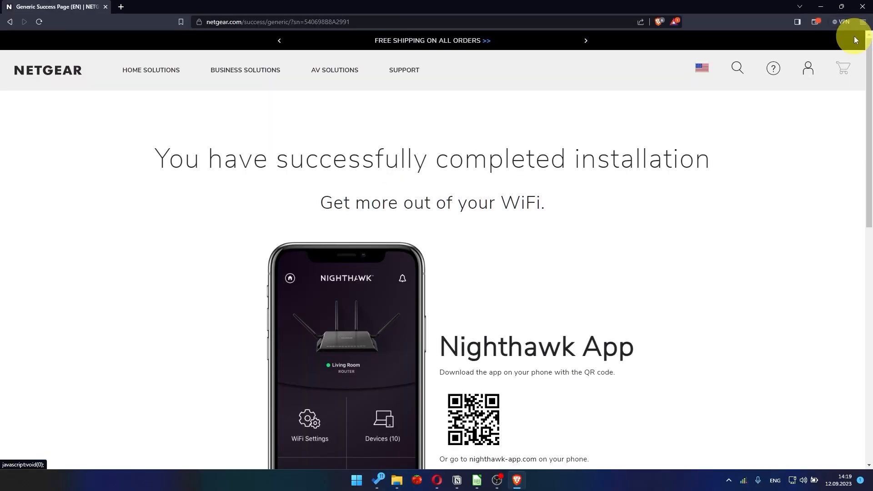
text(192.16)
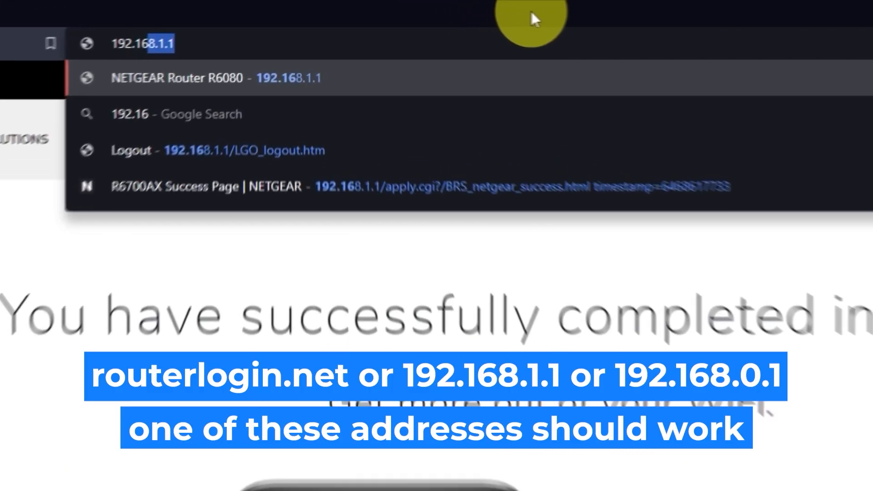
text(8.1.1)
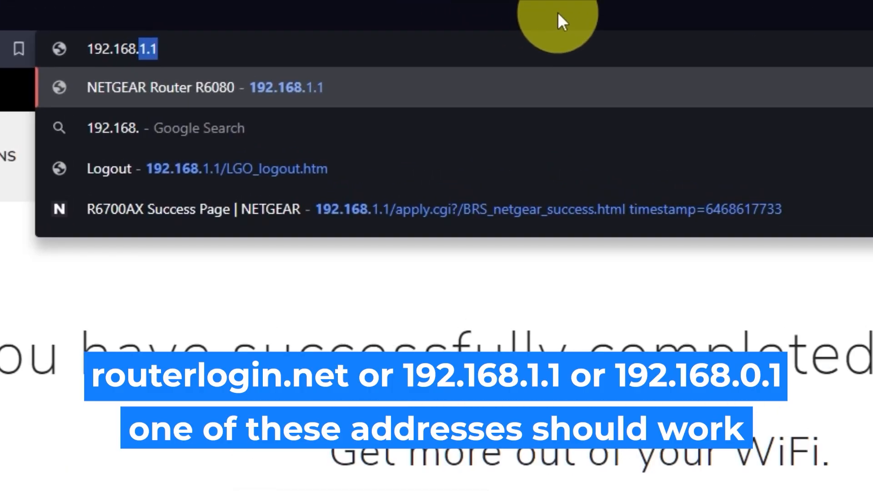
key(Return)
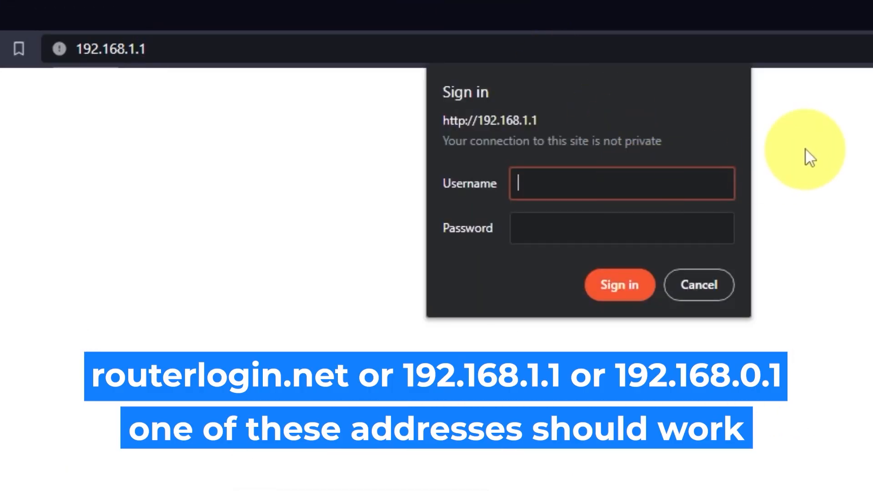
Step: Sign in as admin with the router's admin password
text(admin)
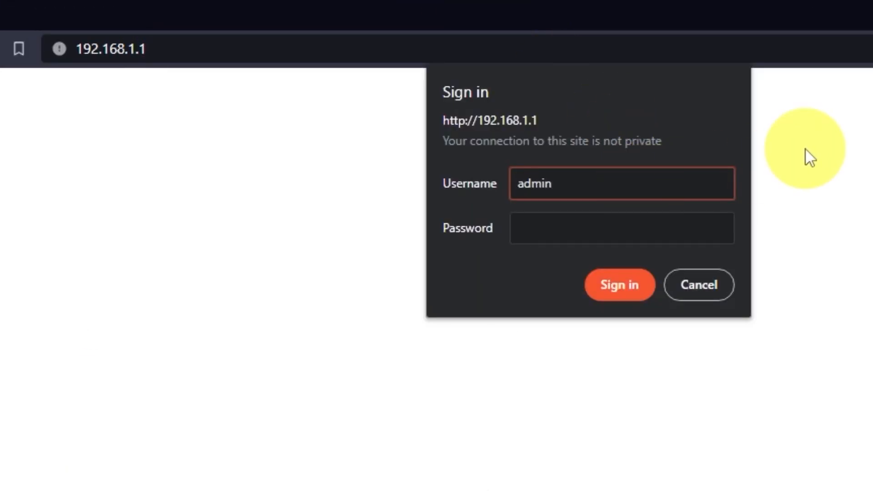
click(703, 224)
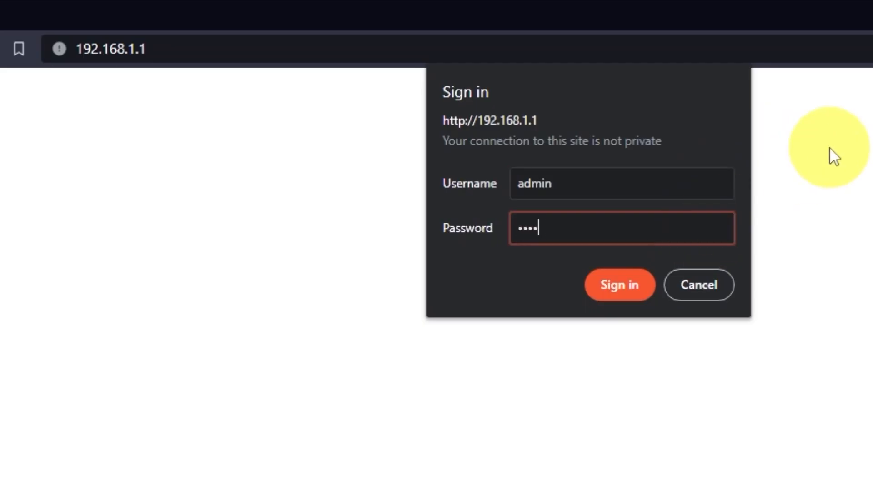
click(645, 293)
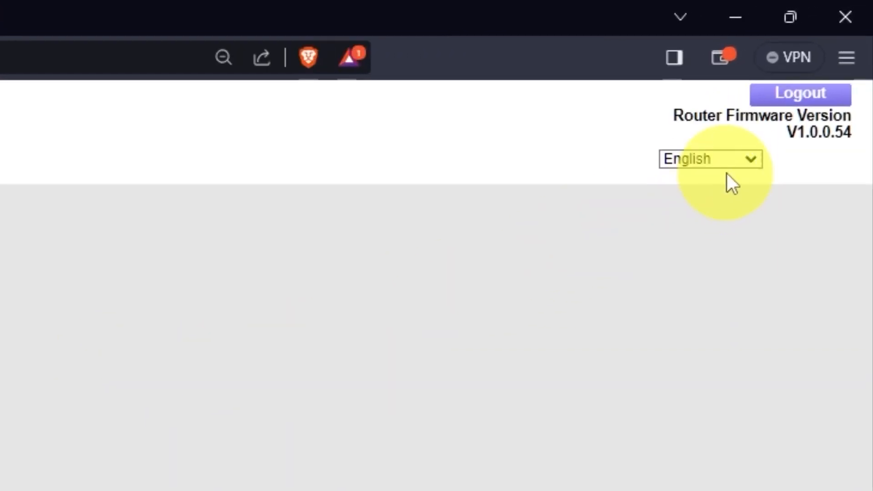
Step: Keep English as the interface language and open the ADVANCED tab's Setup Wizard
click(767, 130)
scroll(703, 296, down, 1)
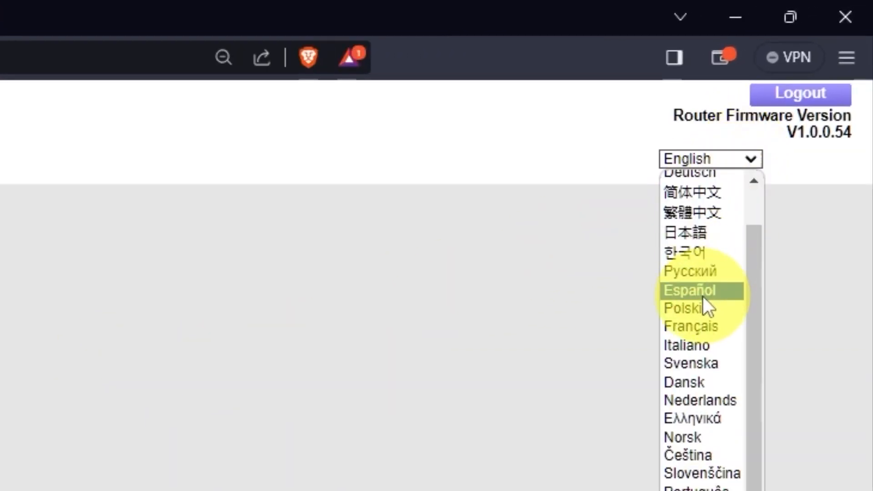
scroll(697, 311, up, 1)
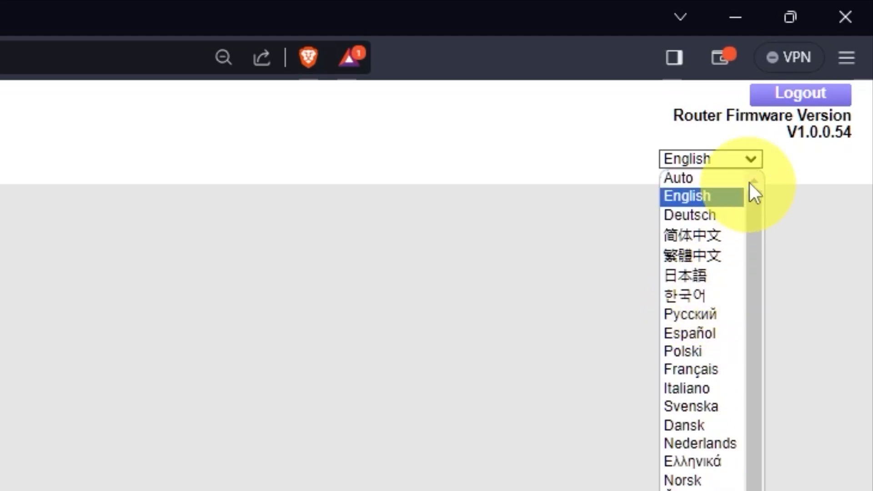
click(755, 155)
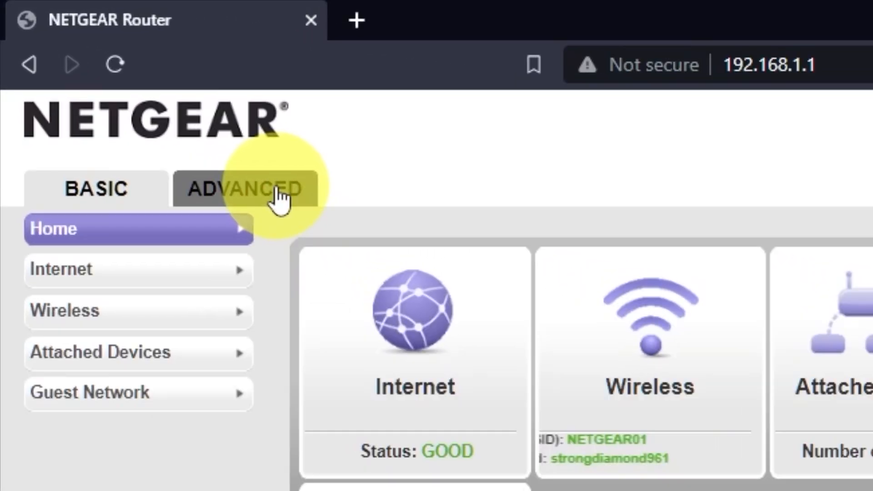
click(278, 194)
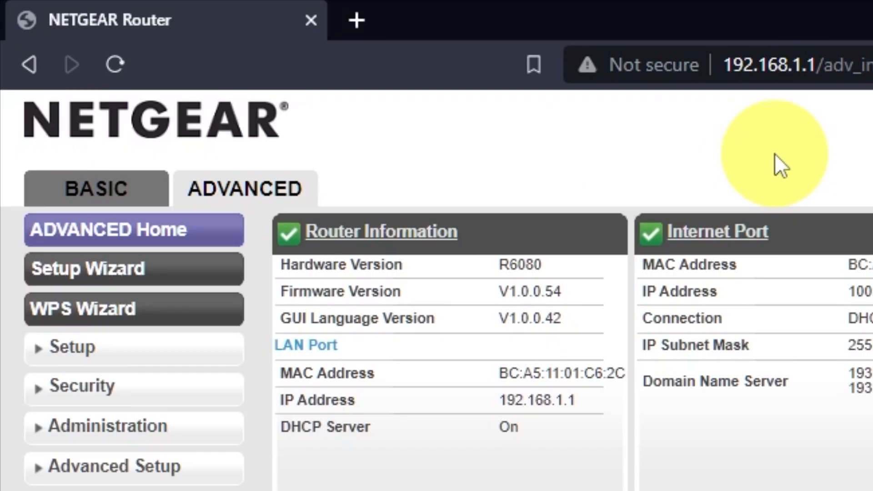
click(188, 271)
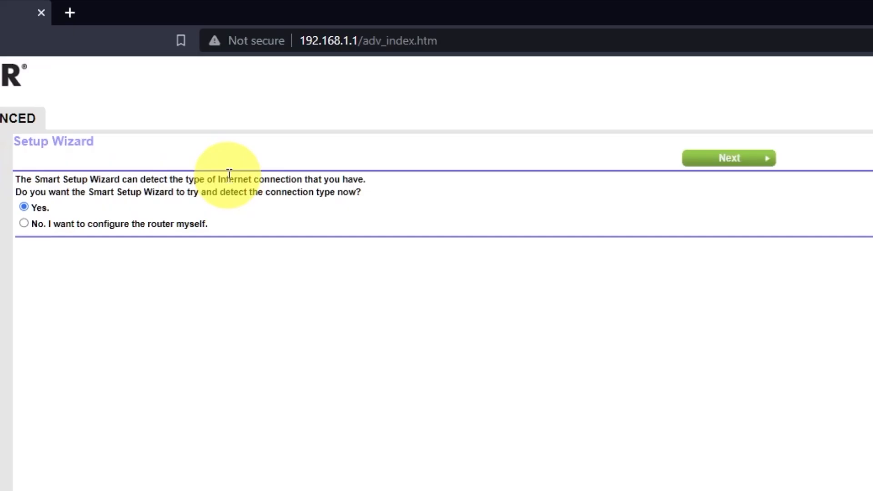
Step: Select 'No. I want to configure the router myself.' and continue to Internet Setup
click(24, 222)
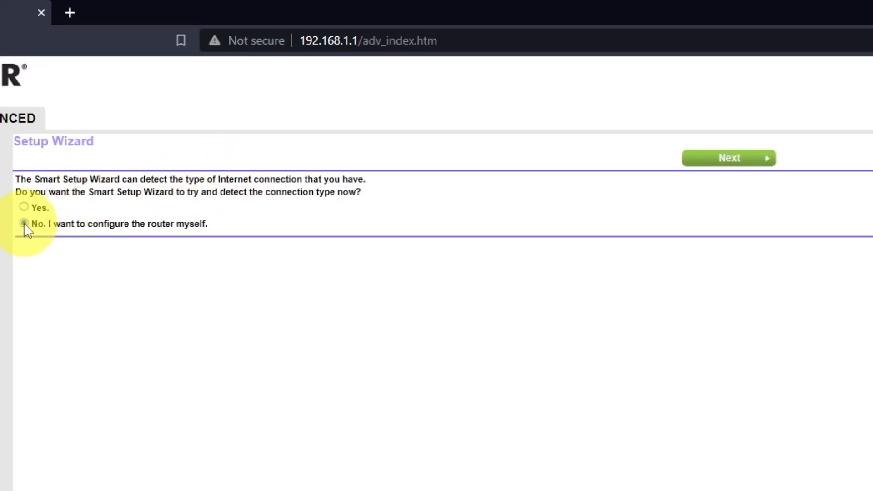
click(744, 159)
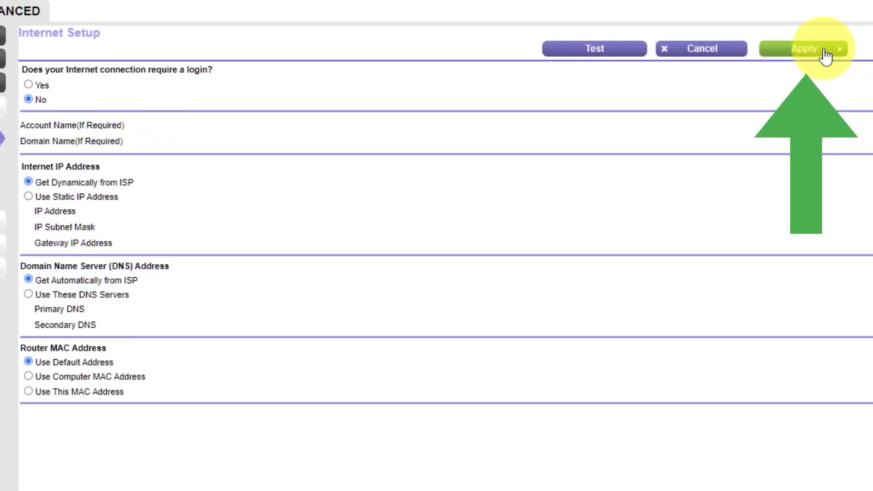
Step: Apply the Internet Setup settings and return to the ADVANCED home page
click(809, 49)
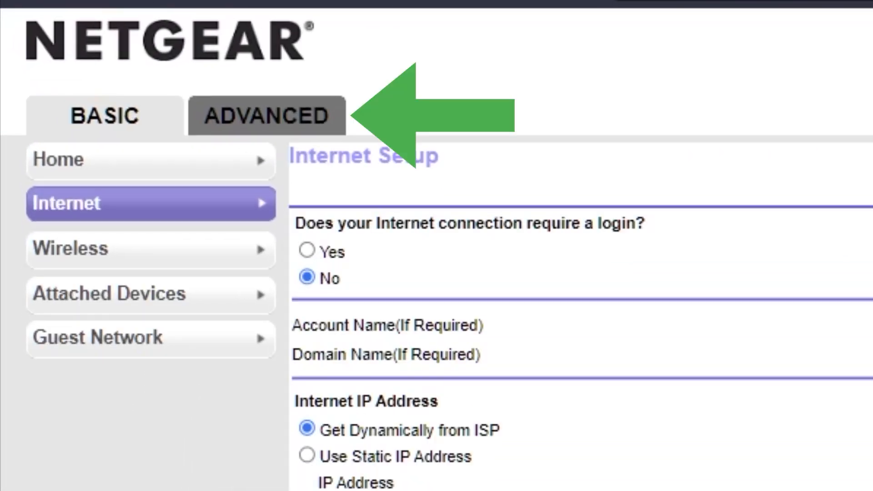
click(266, 120)
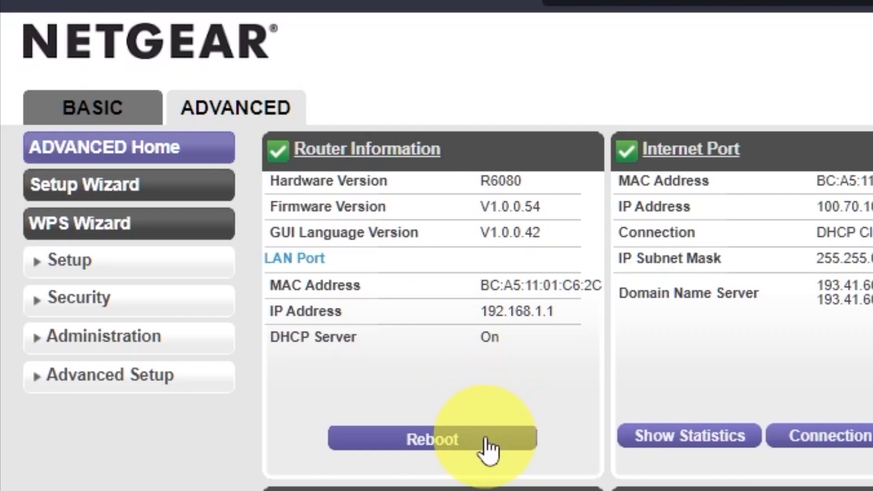
Step: Reboot the router, then search 'you' in a new Brave tab to test internet access
click(484, 439)
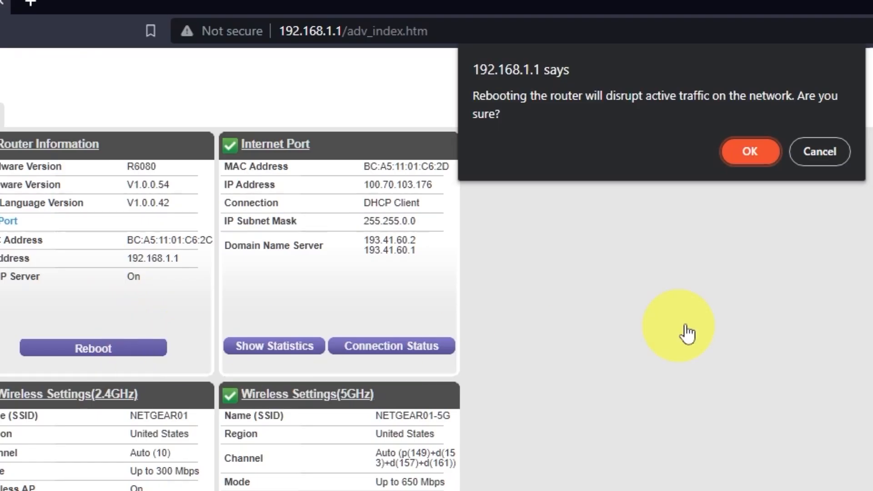
click(762, 151)
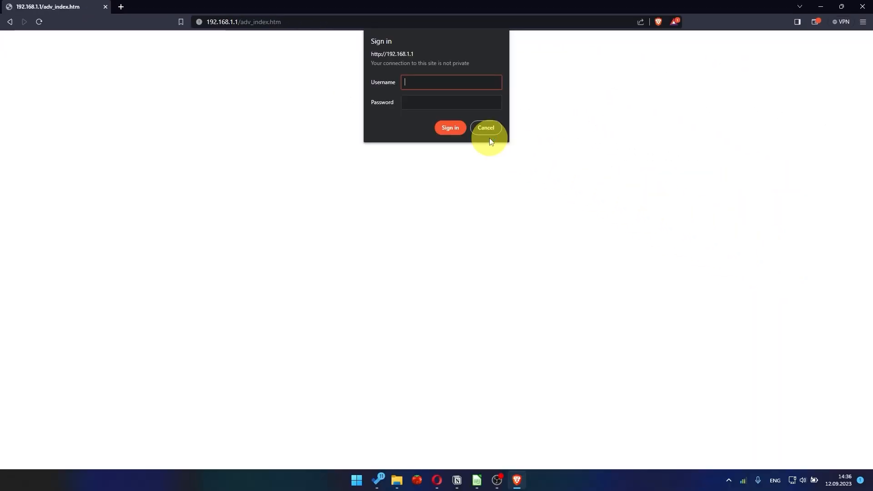
click(121, 7)
click(252, 21)
text(youtube)
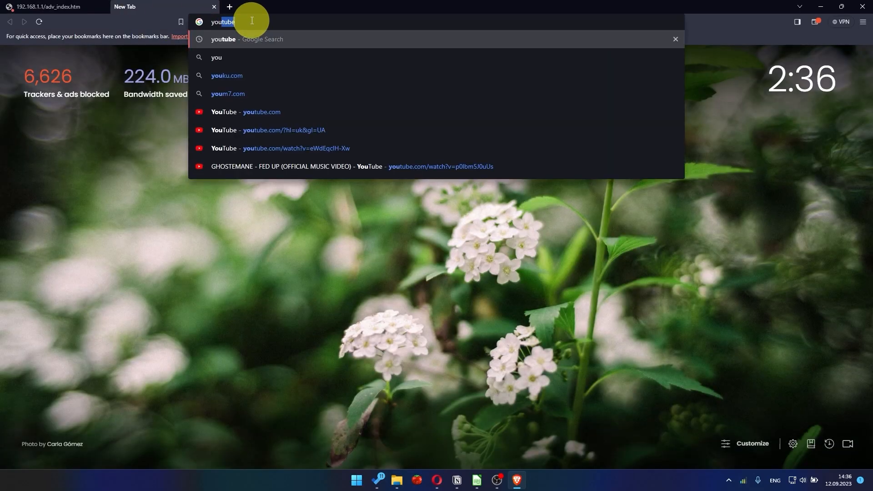
key(Return)
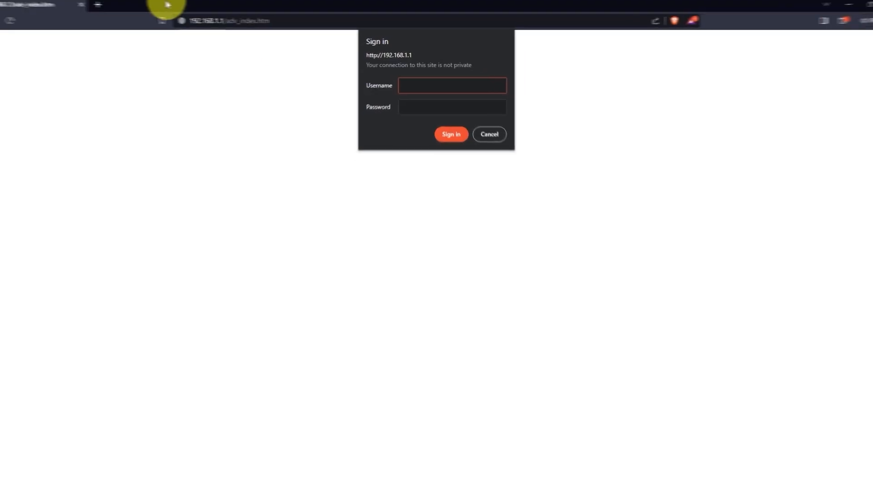
Step: Sign back in with username admin and the admin password
click(464, 87)
text(admin)
key(Tab)
click(467, 179)
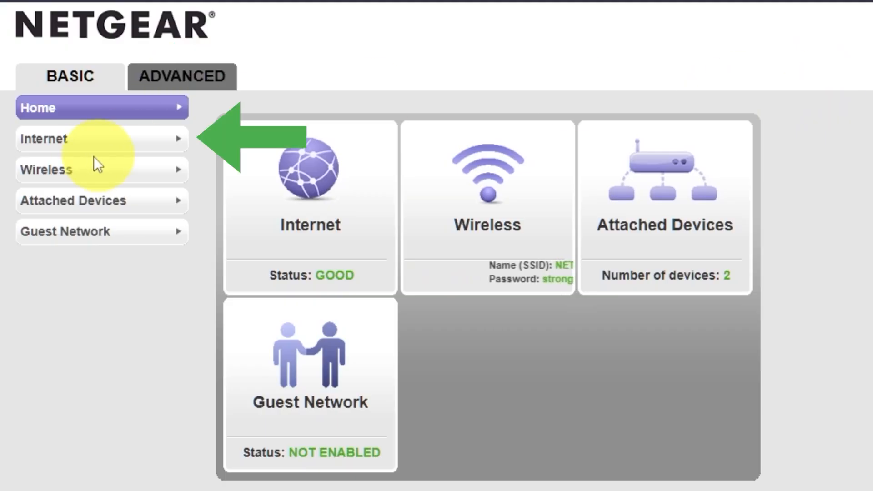
Step: Reapply the Internet connection settings, then reboot the router from the Advanced view
click(87, 145)
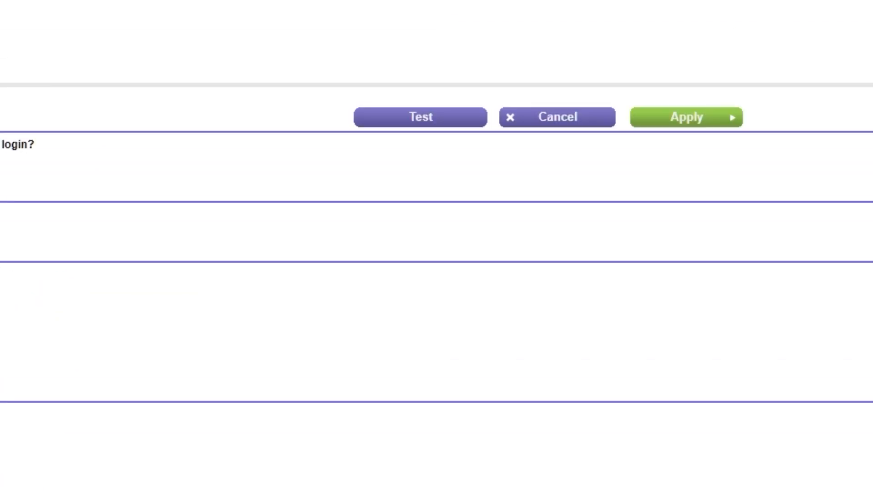
click(722, 119)
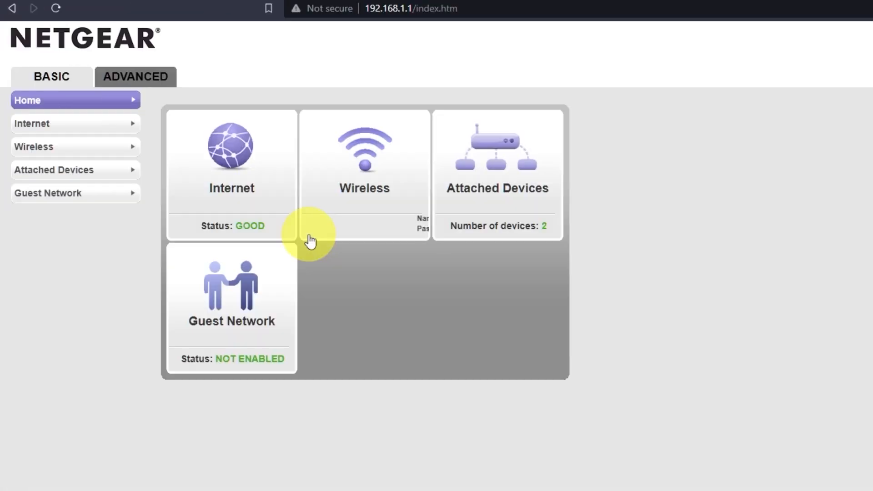
click(155, 85)
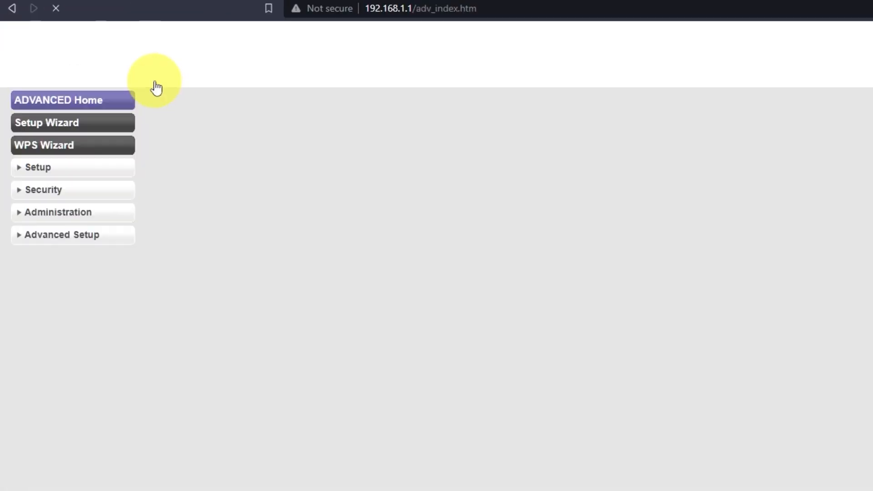
click(249, 271)
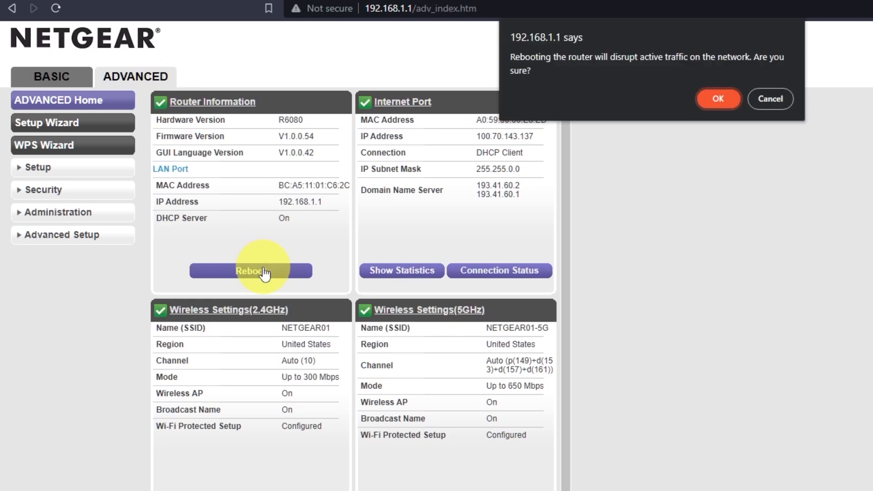
click(726, 100)
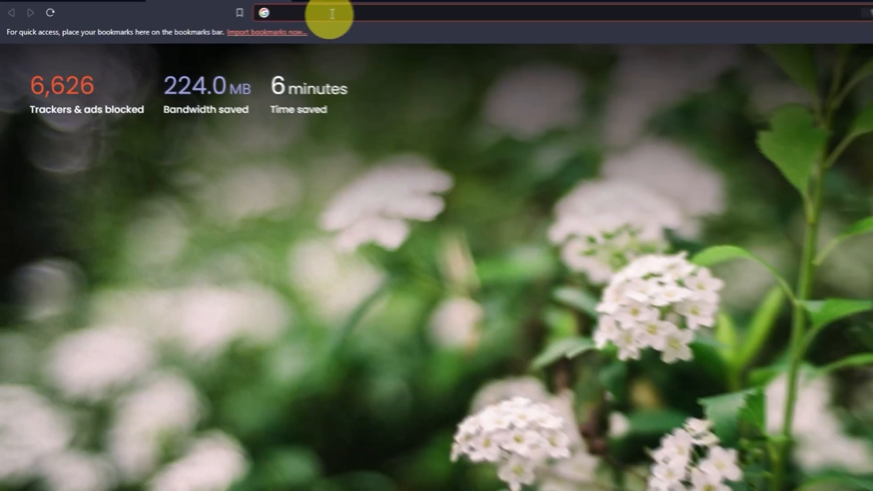
Step: Search Google for 'you' (youtube) in a new tab to confirm internet access
click(263, 19)
text(you)
key(Return)
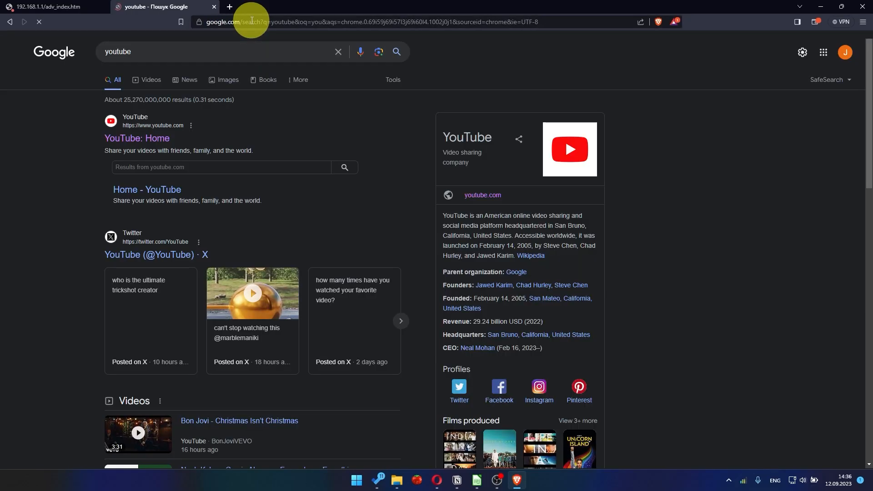